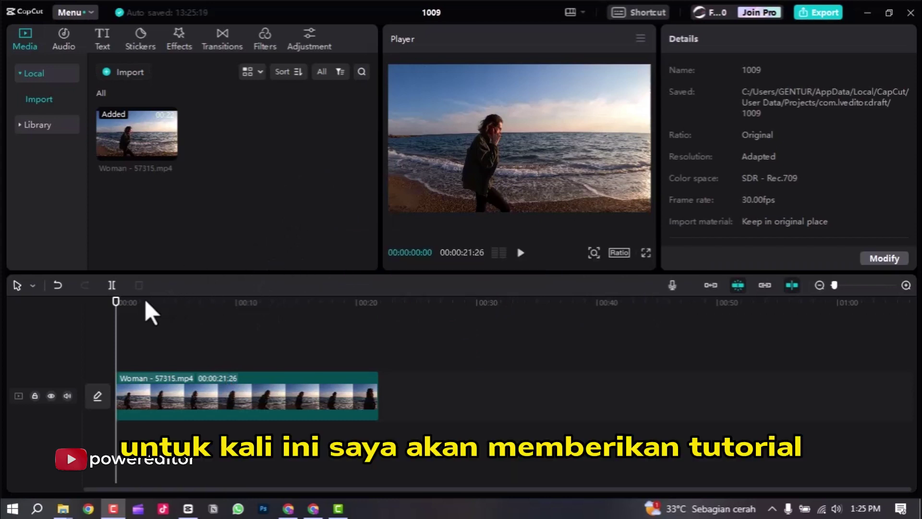
Select the beach clip on the timeline and play a short stretch of it from 00:00:02:16
{"action": "left_click_drag", "start_coordinate": [115, 321], "coordinate": [165, 356]}
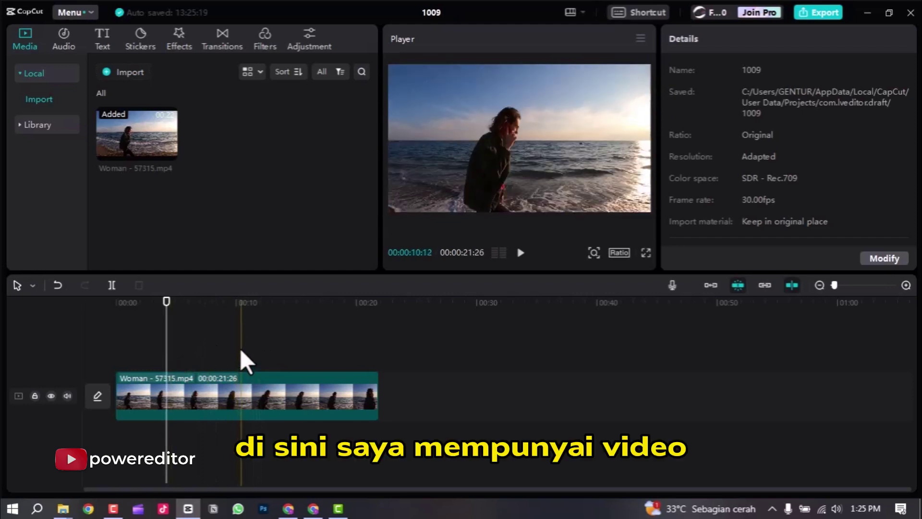
{"action": "left_click", "coordinate": [208, 393]}
{"action": "left_click_drag", "start_coordinate": [166, 322], "coordinate": [145, 323]}
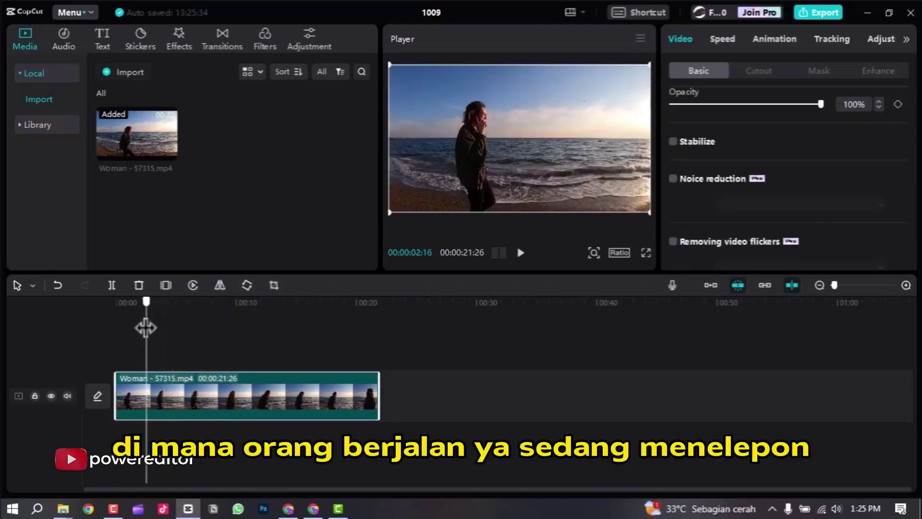
{"action": "key", "text": "space"}
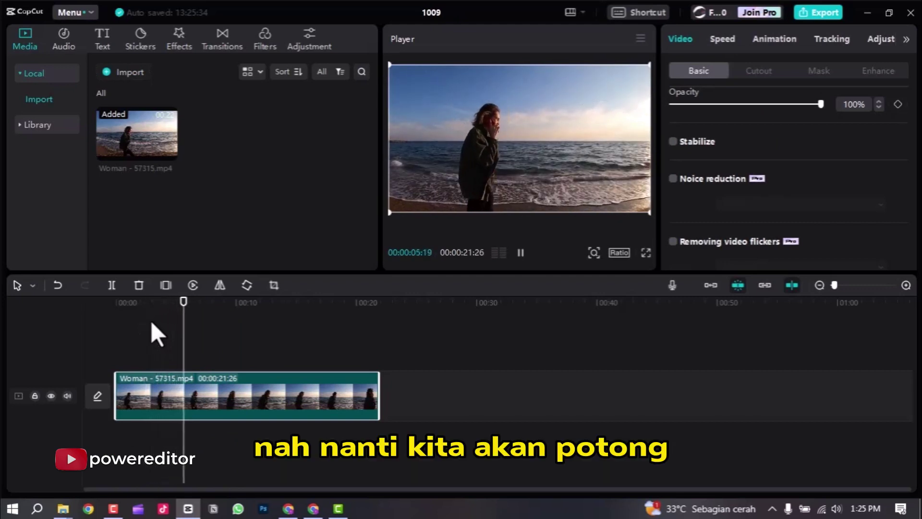
{"action": "key", "text": "space"}
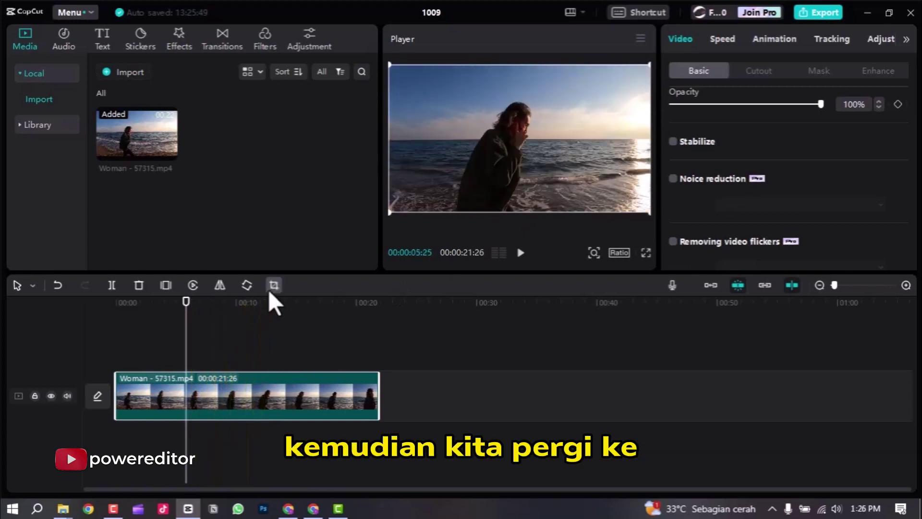
Open the crop settings of the timeline clip and try the 1:1 crop ratio
{"action": "right_click", "coordinate": [250, 378]}
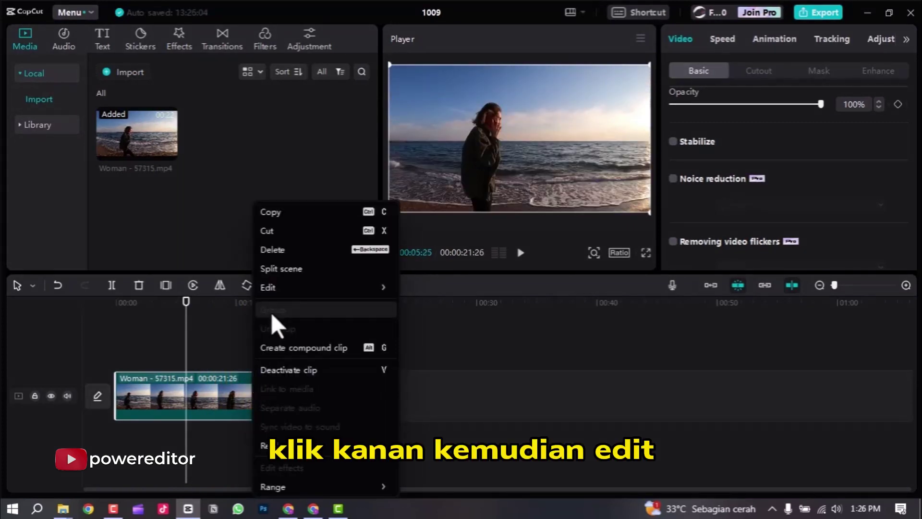
{"action": "mouse_move", "coordinate": [276, 291]}
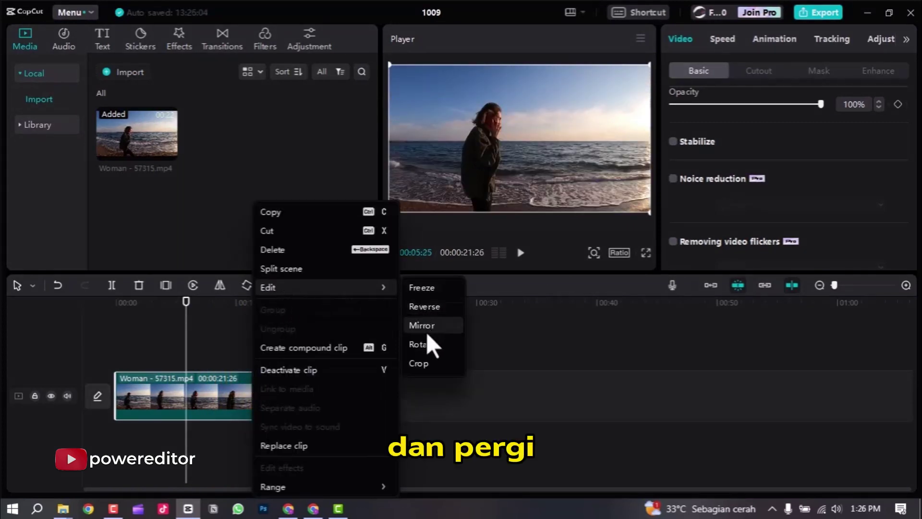
{"action": "left_click", "coordinate": [417, 363]}
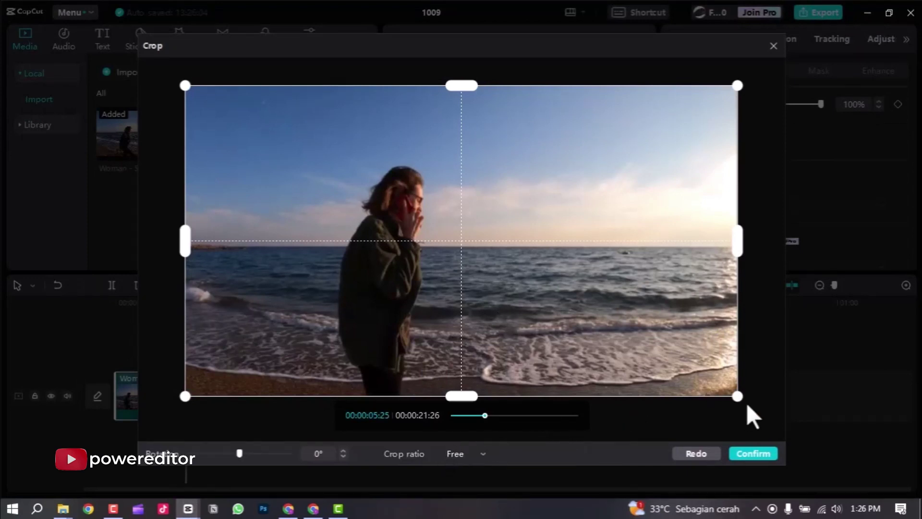
{"action": "left_click_drag", "start_coordinate": [733, 394], "coordinate": [798, 416]}
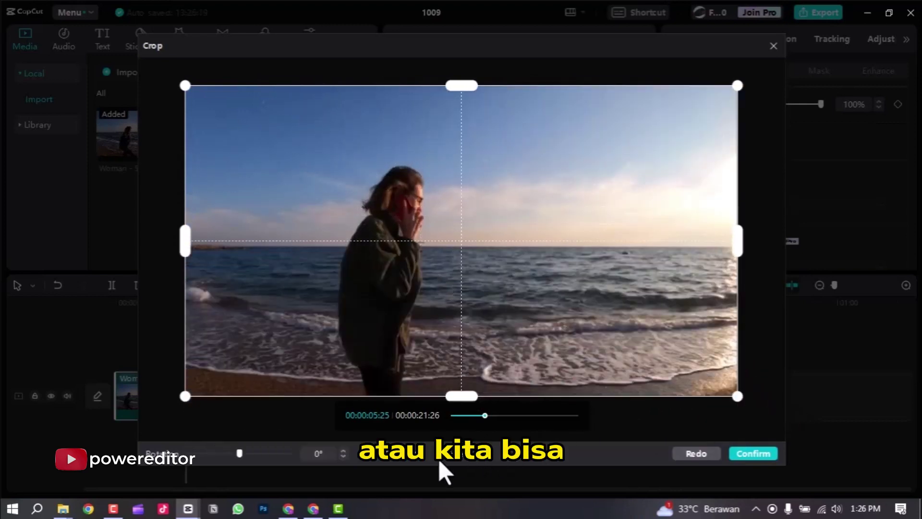
{"action": "left_click", "coordinate": [475, 454]}
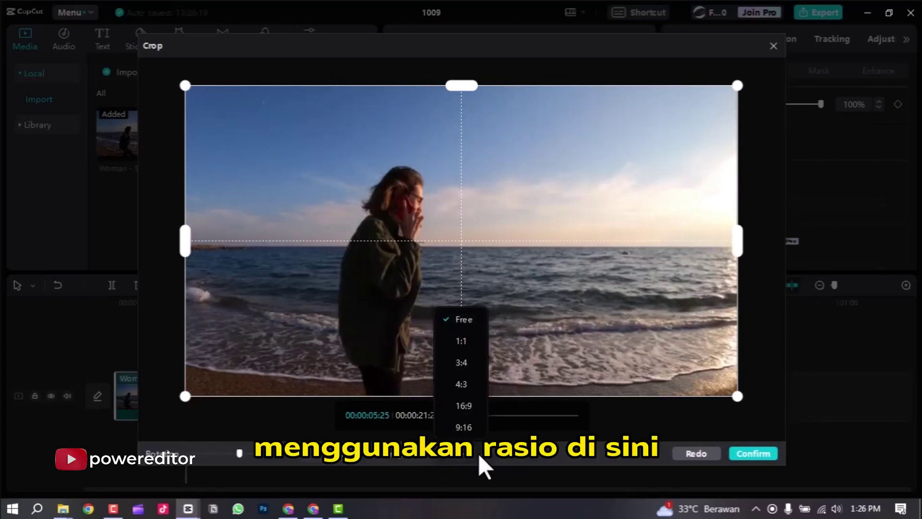
{"action": "left_click", "coordinate": [462, 345]}
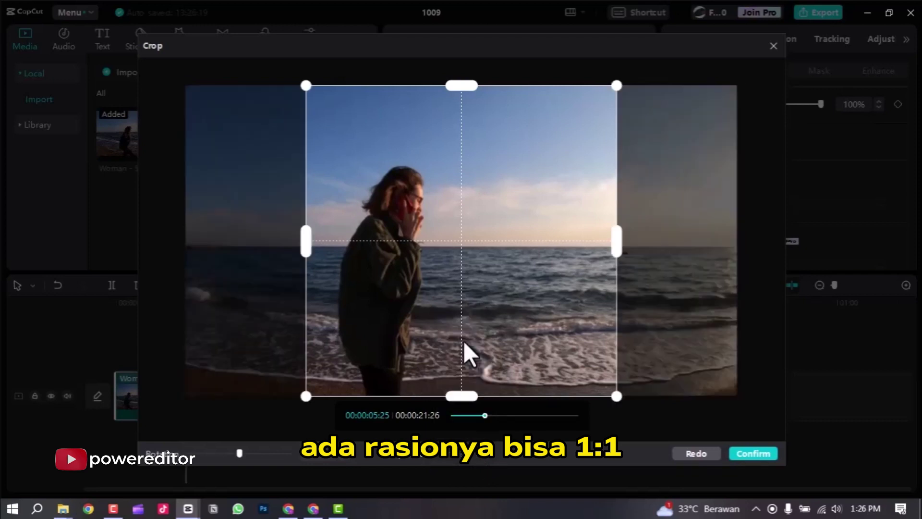
Try the 3:4 crop ratio and shift the crop frame toward the woman
{"action": "left_click", "coordinate": [482, 453]}
{"action": "left_click", "coordinate": [451, 363]}
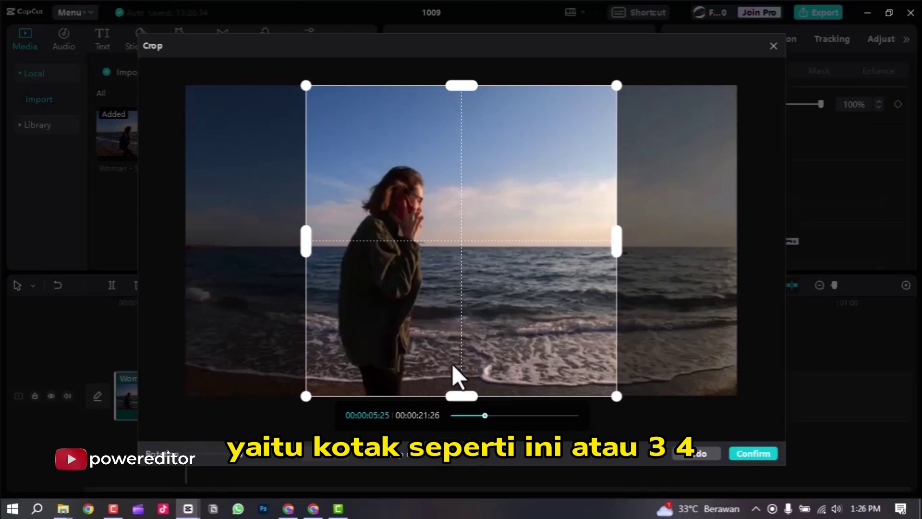
{"action": "left_click_drag", "start_coordinate": [466, 332], "coordinate": [445, 334]}
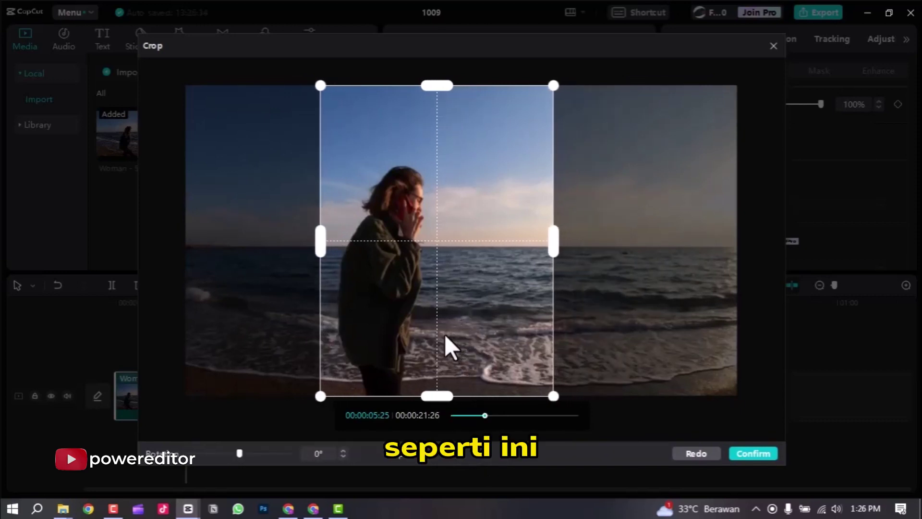
Try the 4:3 crop ratio on the clip, followed by the 16:9 ratio
{"action": "left_click", "coordinate": [473, 453]}
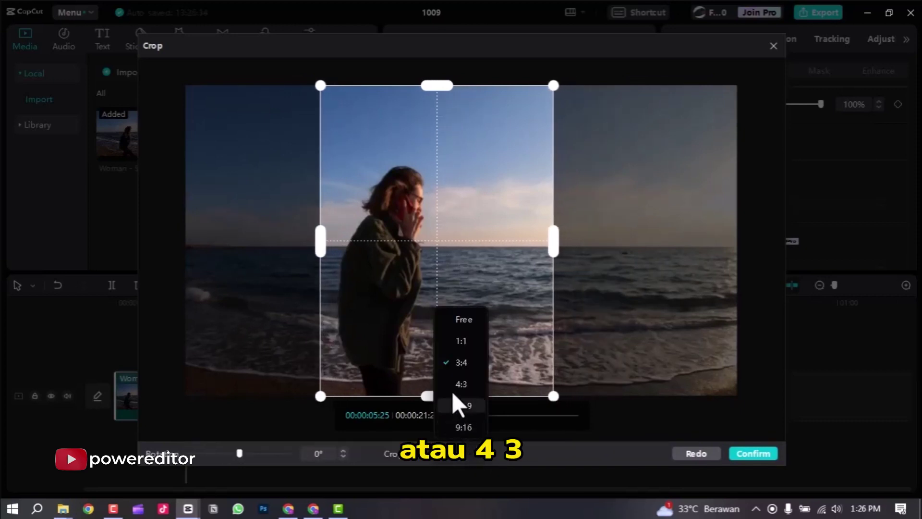
{"action": "left_click", "coordinate": [455, 404]}
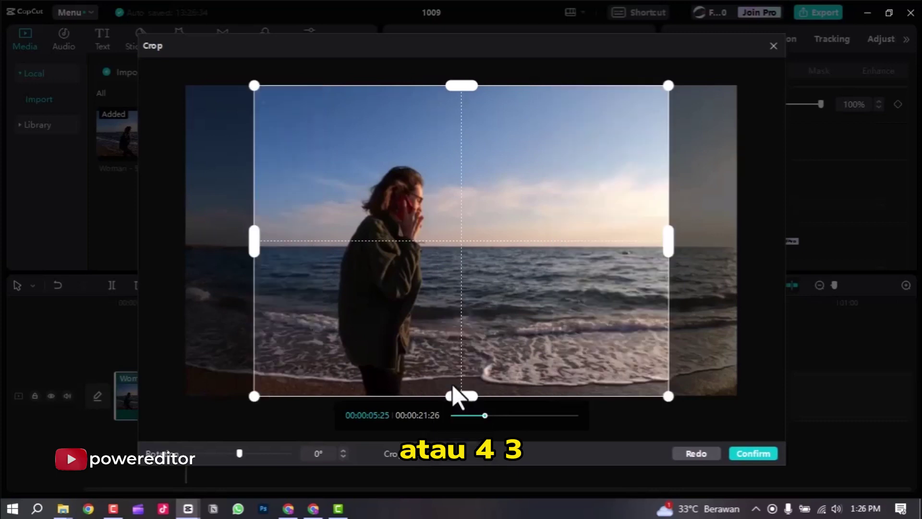
{"action": "left_click", "coordinate": [482, 454]}
{"action": "left_click", "coordinate": [467, 405]}
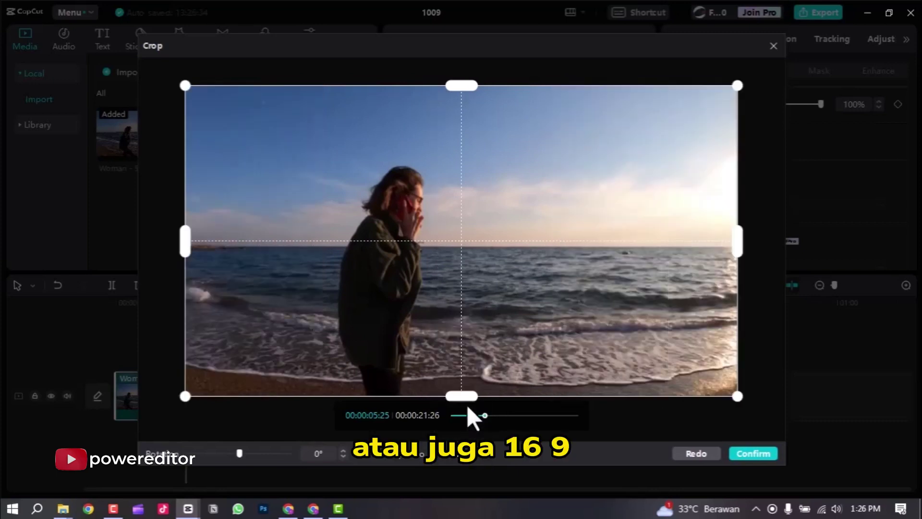
Try the 9:16 crop ratio and center the narrow frame on the woman, keeping the rotation at 0°
{"action": "left_click", "coordinate": [483, 455]}
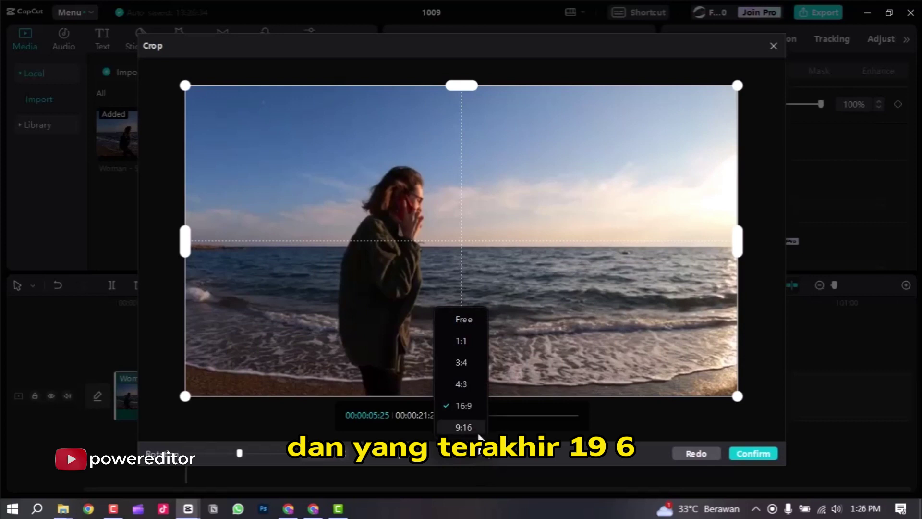
{"action": "left_click", "coordinate": [472, 433]}
{"action": "left_click_drag", "start_coordinate": [481, 347], "coordinate": [431, 358]}
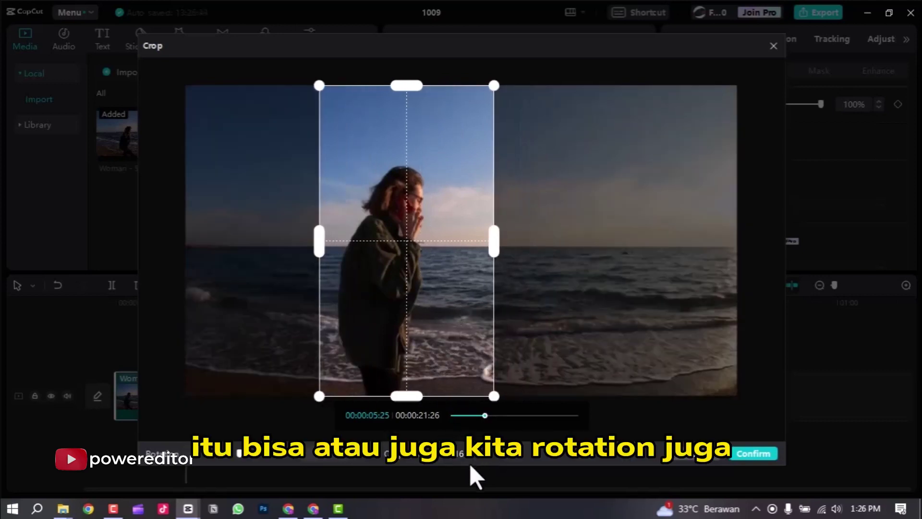
{"action": "left_click_drag", "start_coordinate": [238, 454], "coordinate": [236, 449]}
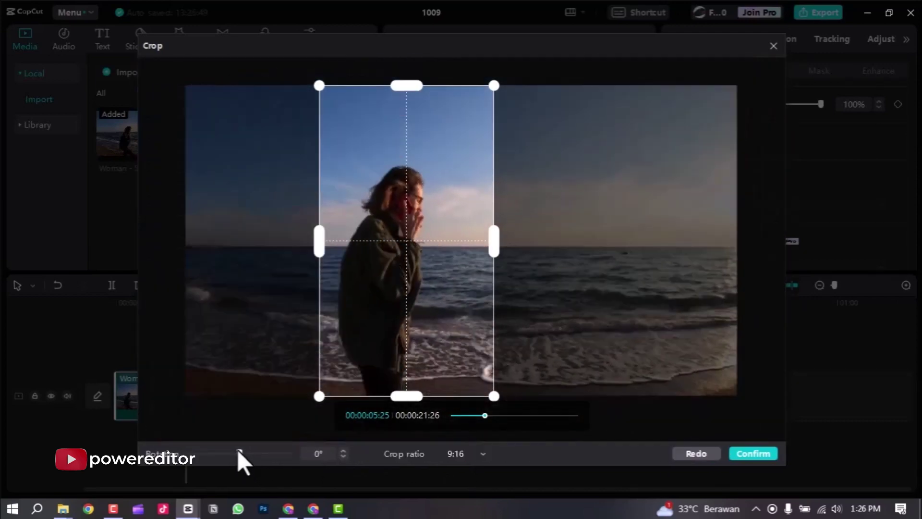
Crop the clip at a 16:9 ratio with a smaller frame around the woman's upper body and apply it
{"action": "left_click", "coordinate": [477, 453]}
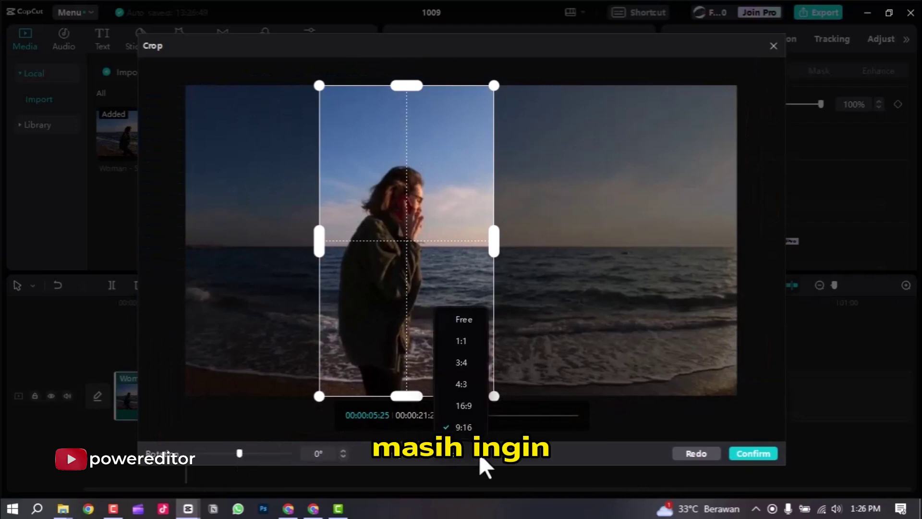
{"action": "left_click", "coordinate": [469, 408]}
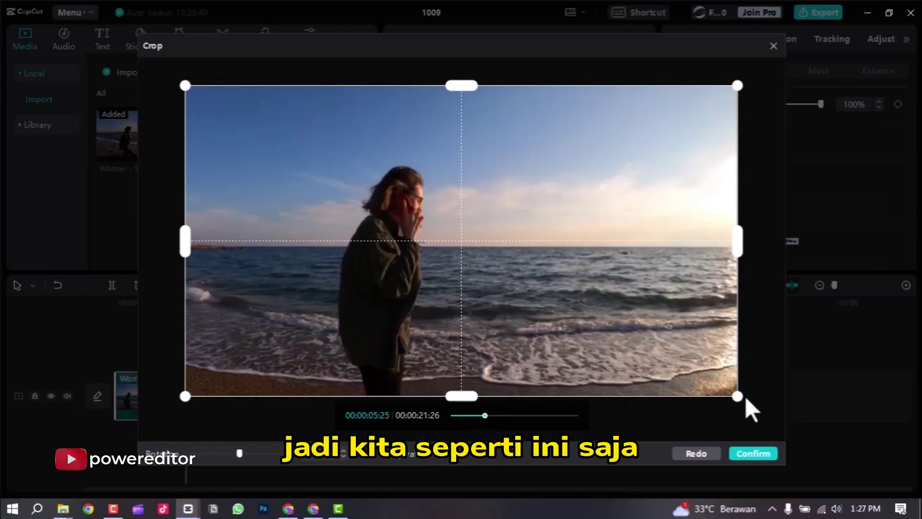
{"action": "left_click_drag", "start_coordinate": [719, 390], "coordinate": [531, 332]}
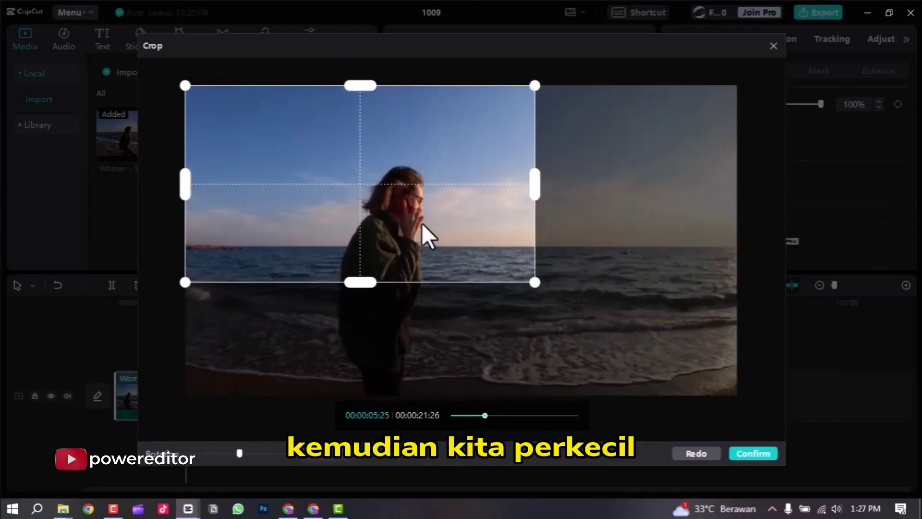
{"action": "left_click_drag", "start_coordinate": [422, 223], "coordinate": [457, 276]}
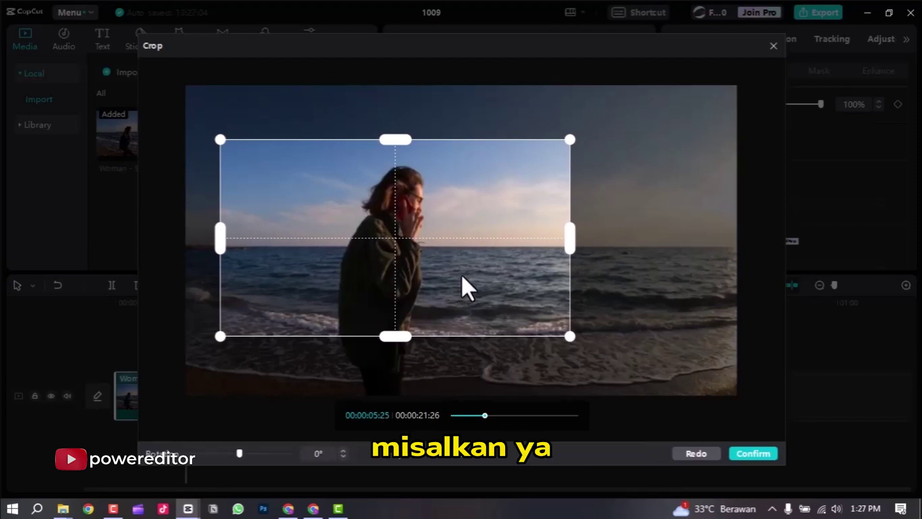
{"action": "left_click", "coordinate": [753, 453]}
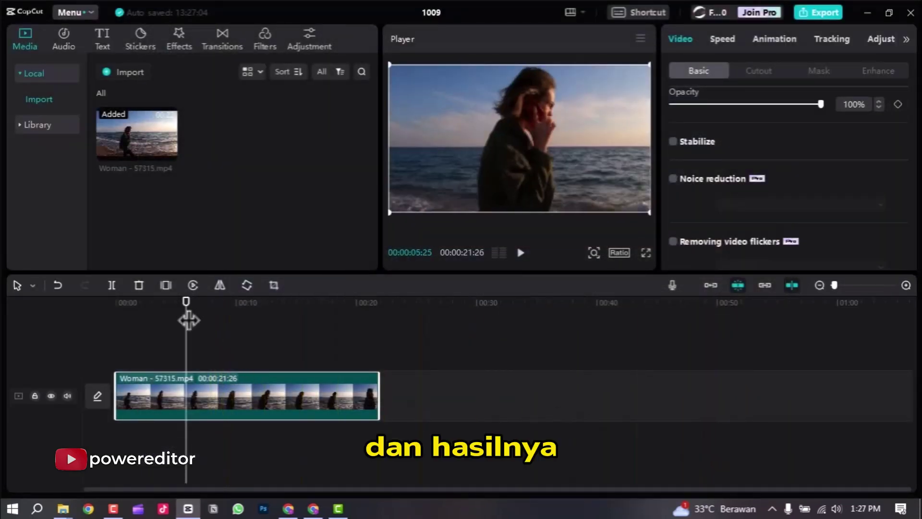
Play the cropped clip from the start and inspect its image quality full screen at 00:00:04:15
{"action": "left_click_drag", "start_coordinate": [185, 301], "coordinate": [119, 327]}
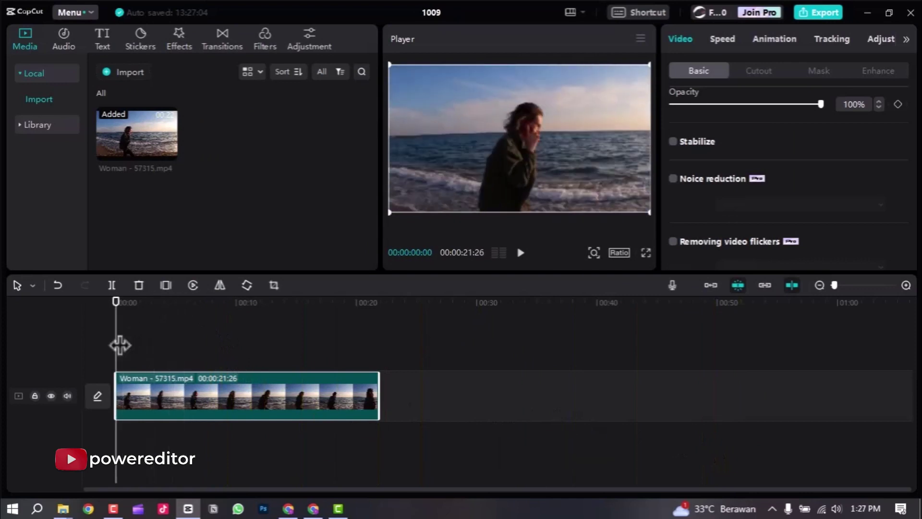
{"action": "key", "text": "space"}
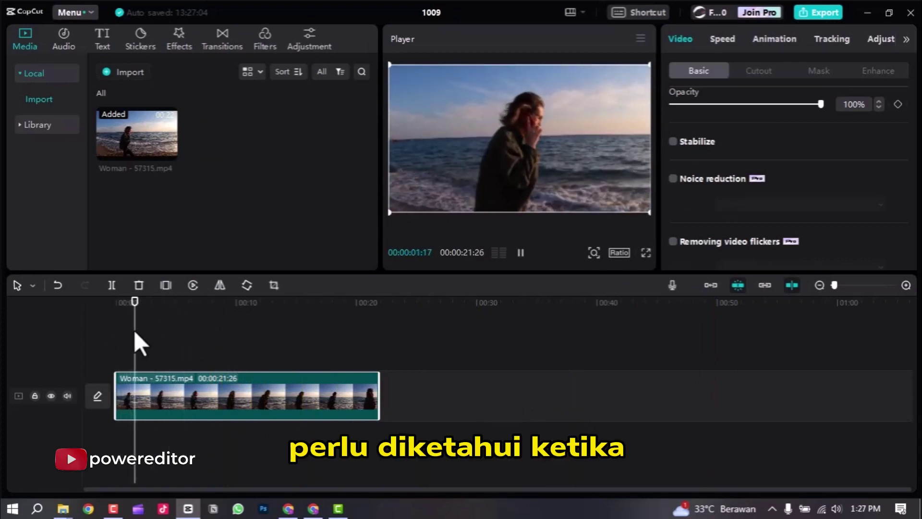
{"action": "key", "text": "space"}
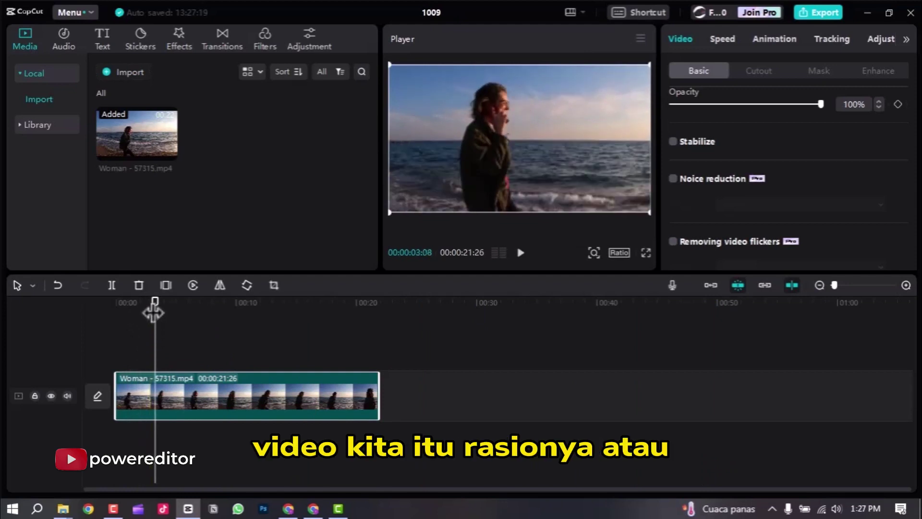
{"action": "left_click", "coordinate": [160, 296]}
{"action": "mouse_move", "coordinate": [161, 296]}
{"action": "left_mouse_down"}
{"action": "mouse_move", "coordinate": [177, 298]}
{"action": "mouse_move", "coordinate": [159, 303]}
{"action": "mouse_move", "coordinate": [170, 302]}
{"action": "left_mouse_up"}
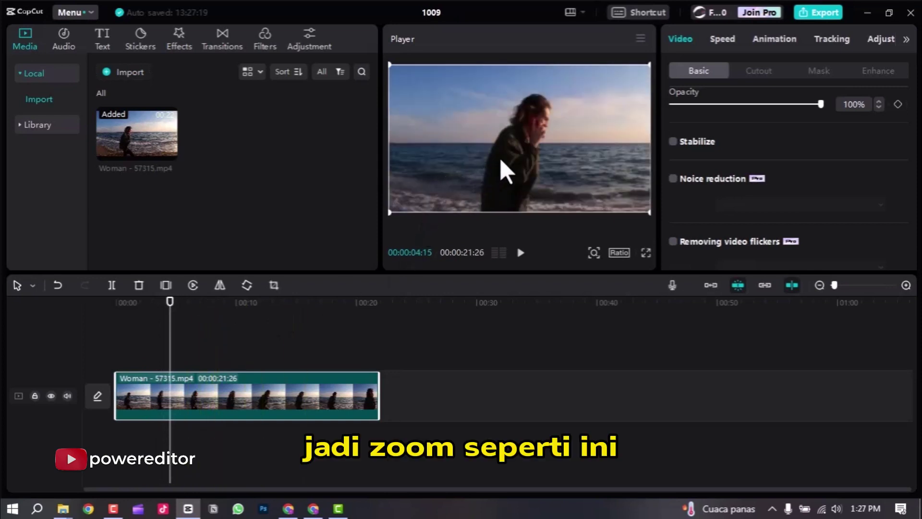
{"action": "key", "text": "ctrl+shift+f"}
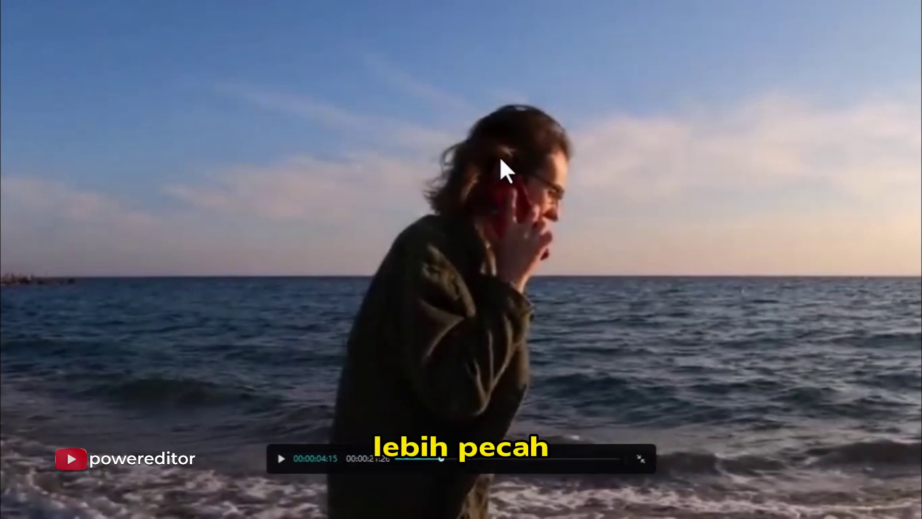
{"action": "key", "text": "Escape"}
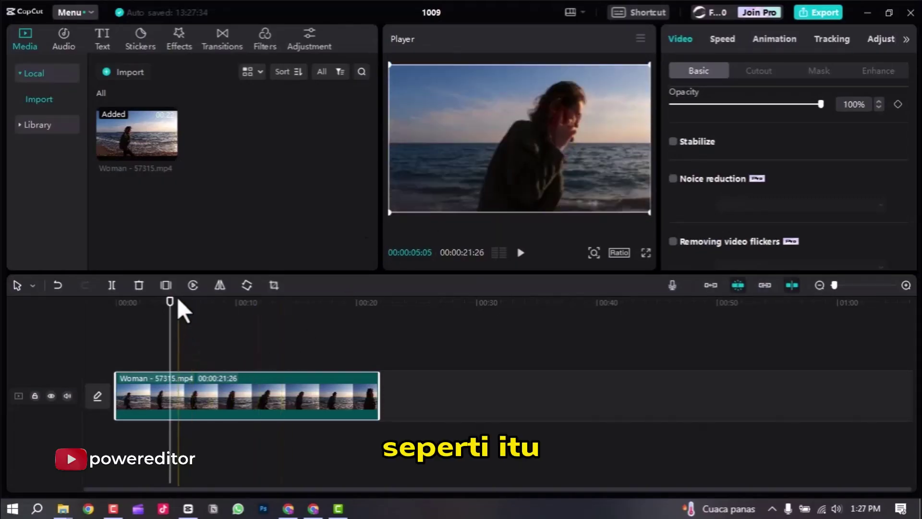
Return the playhead to near the start of the timeline and undo the clip's crop
{"action": "left_click_drag", "start_coordinate": [170, 307], "coordinate": [164, 319]}
{"action": "left_click", "coordinate": [120, 342]}
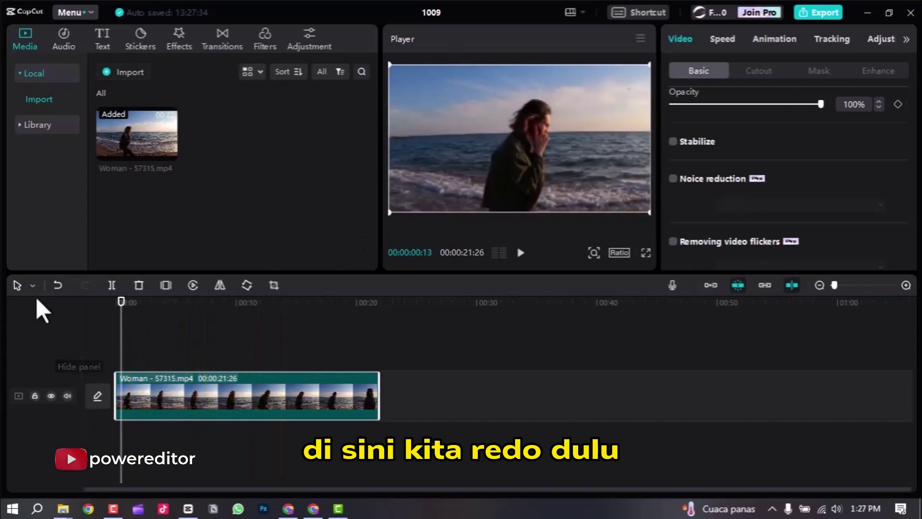
{"action": "left_click", "coordinate": [57, 283]}
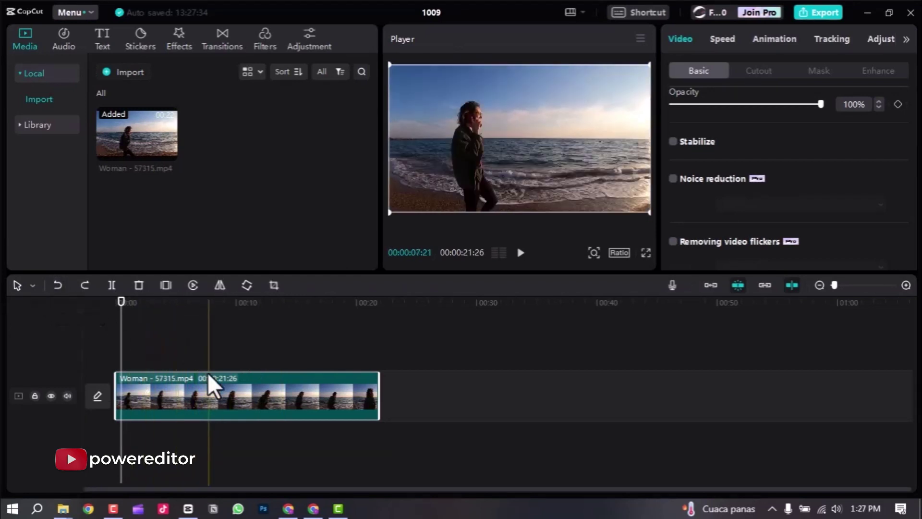
Reopen the clip's crop settings at 00:00:09:05, review the ratio options, confirm the full frame with the Free ratio, and scrub through the clip
{"action": "left_click_drag", "start_coordinate": [218, 302], "coordinate": [226, 307]}
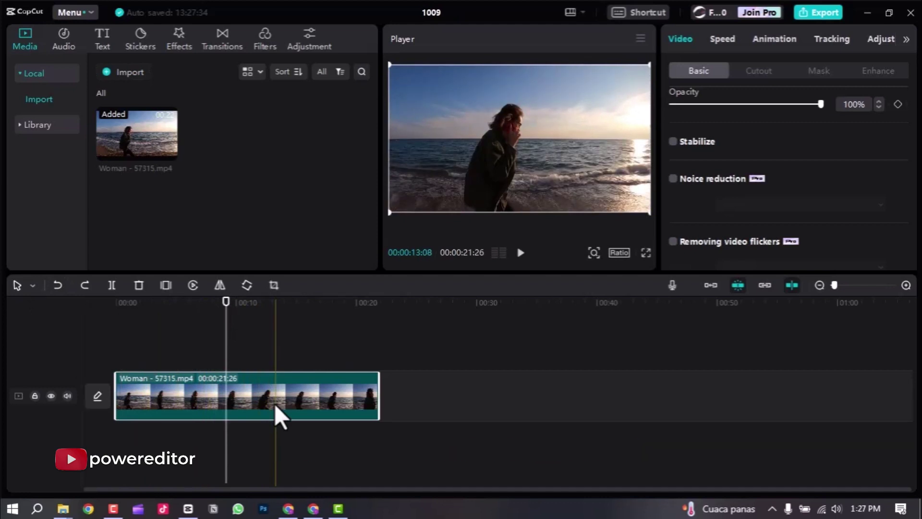
{"action": "left_click", "coordinate": [272, 287]}
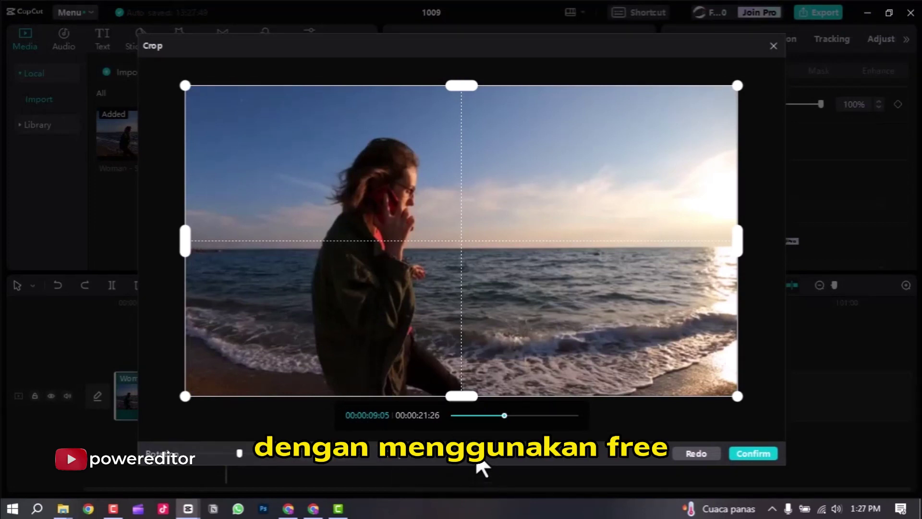
{"action": "left_click_drag", "start_coordinate": [737, 396], "coordinate": [739, 426]}
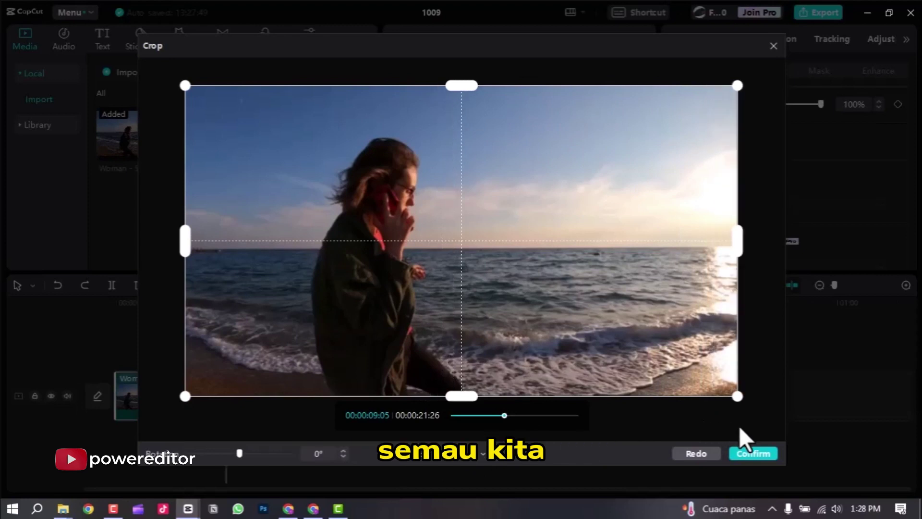
{"action": "left_click", "coordinate": [482, 454]}
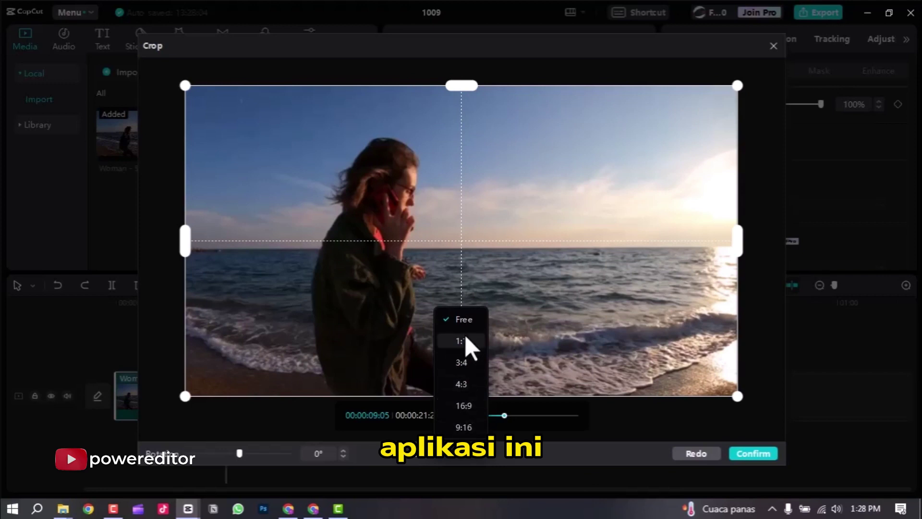
{"action": "left_click", "coordinate": [552, 465]}
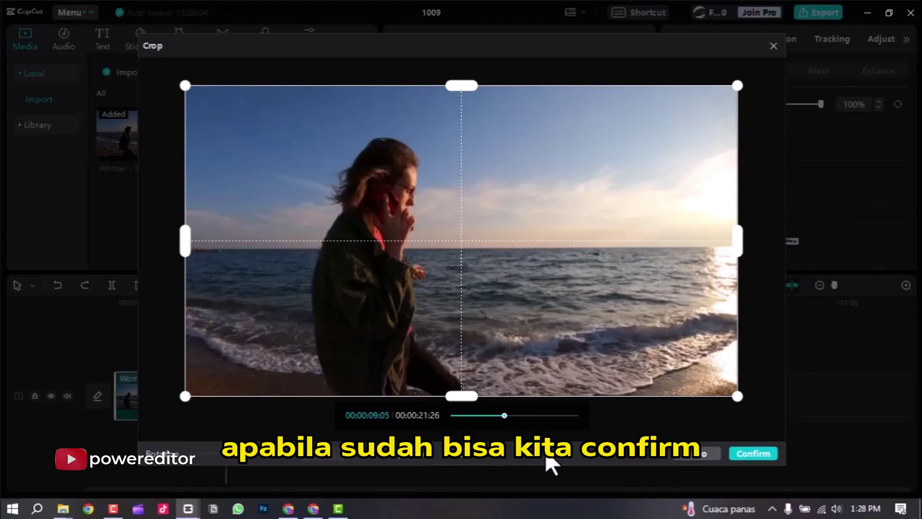
{"action": "left_click", "coordinate": [768, 454]}
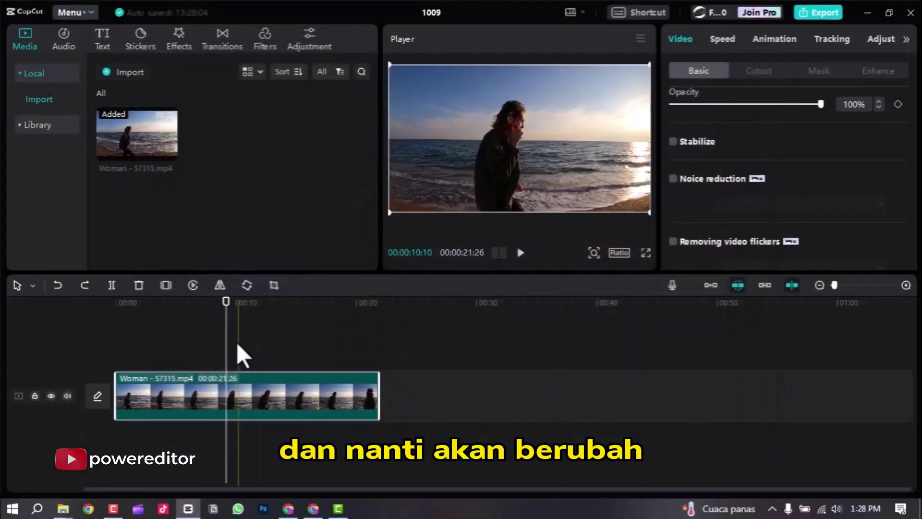
{"action": "left_click_drag", "start_coordinate": [237, 304], "coordinate": [313, 330]}
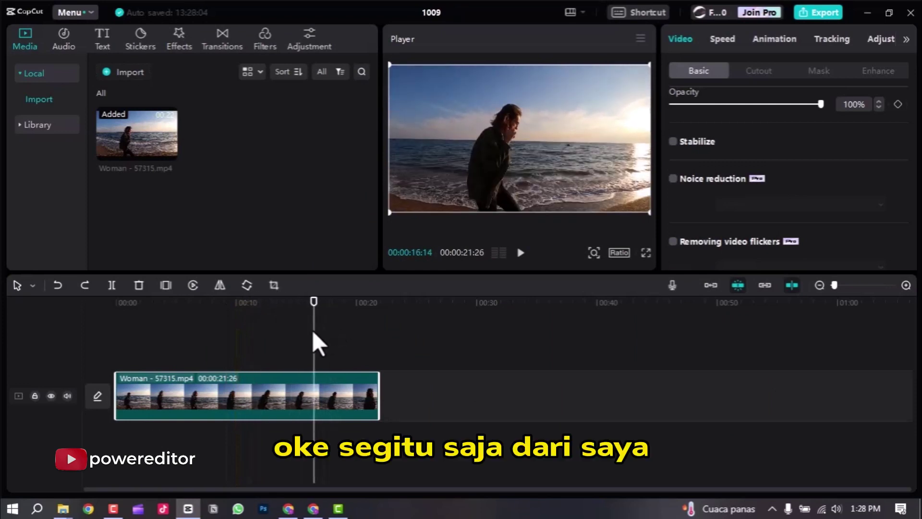